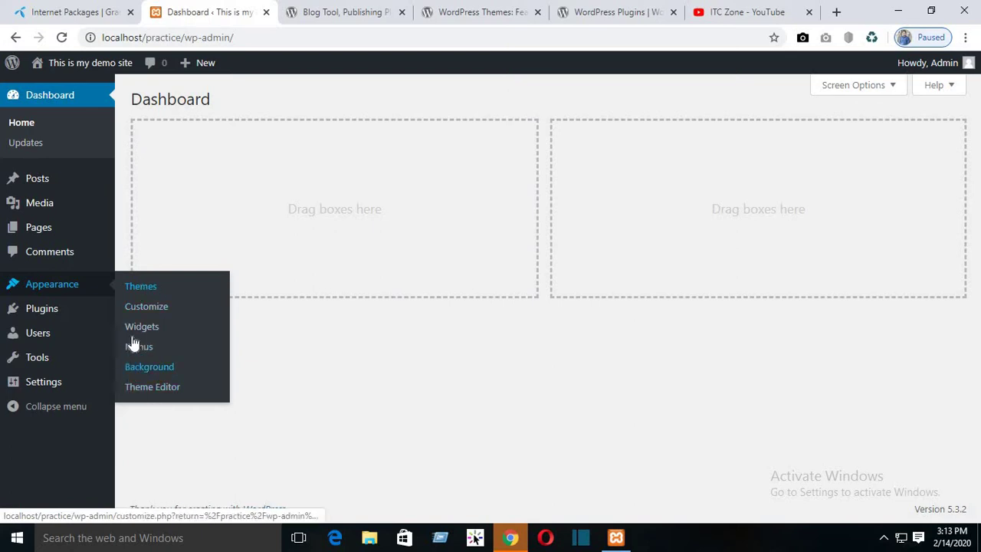
# Open the site's theme management page and activate the Twenty Nineteen theme
pyautogui.click(141, 292)
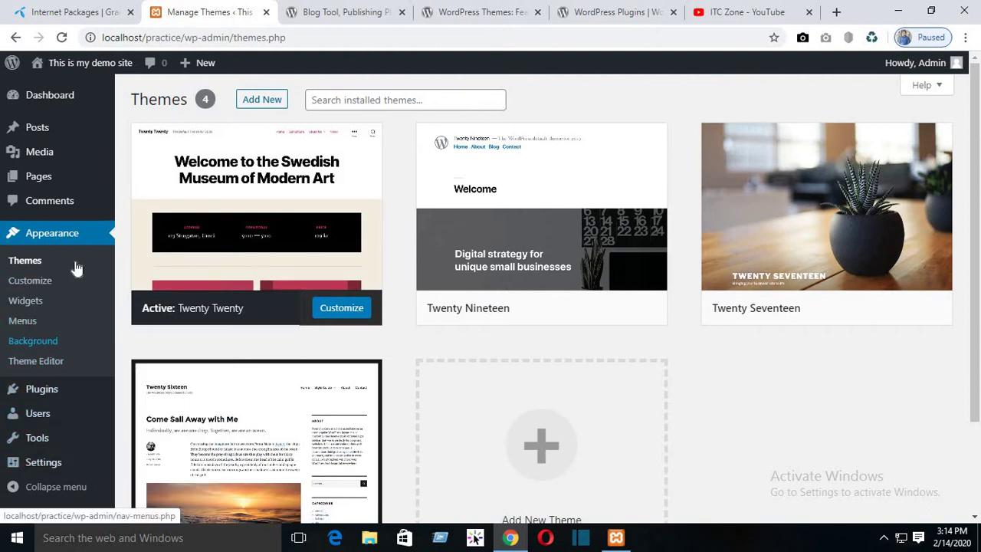
pyautogui.moveTo(186, 213)
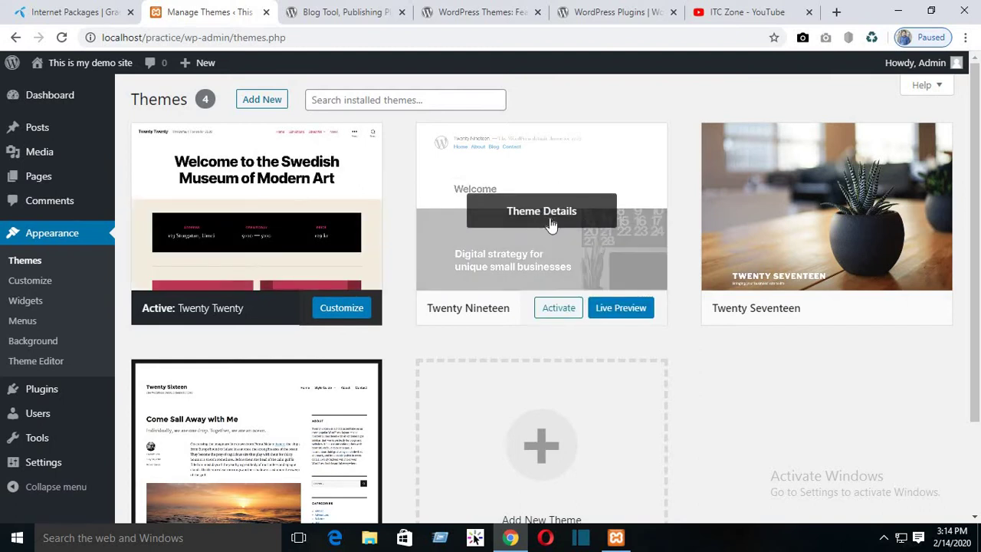
pyautogui.click(560, 310)
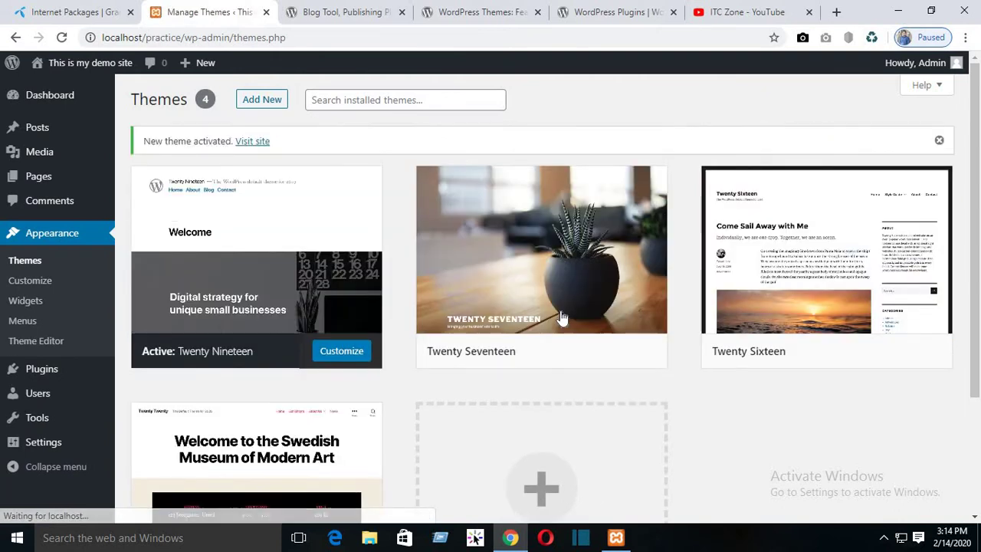
pyautogui.moveTo(562, 315)
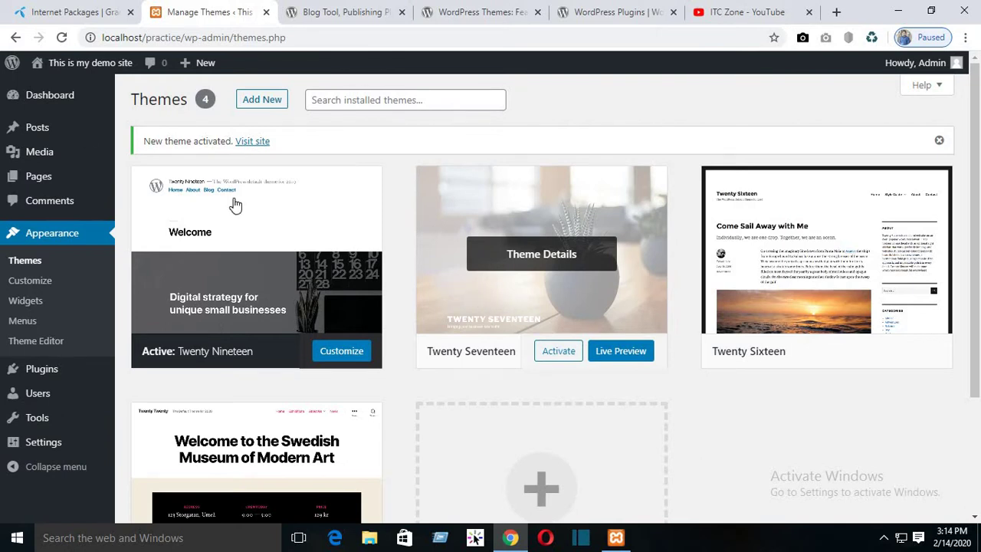
# Visit the site's front end and look over the homepage posts in the Twenty Nineteen design
pyautogui.moveTo(82, 69)
pyautogui.click(77, 87)
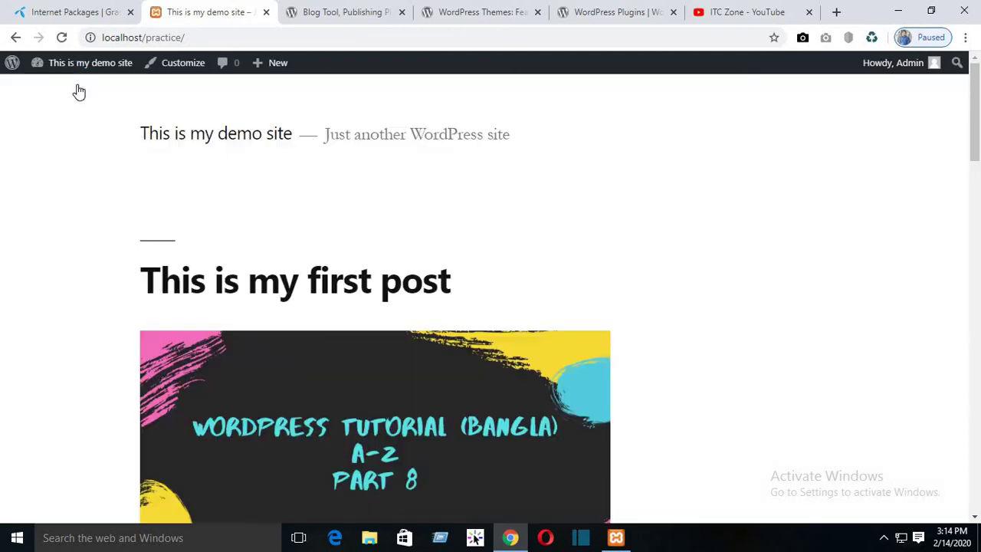
pyautogui.scroll(-15, 151, 205)
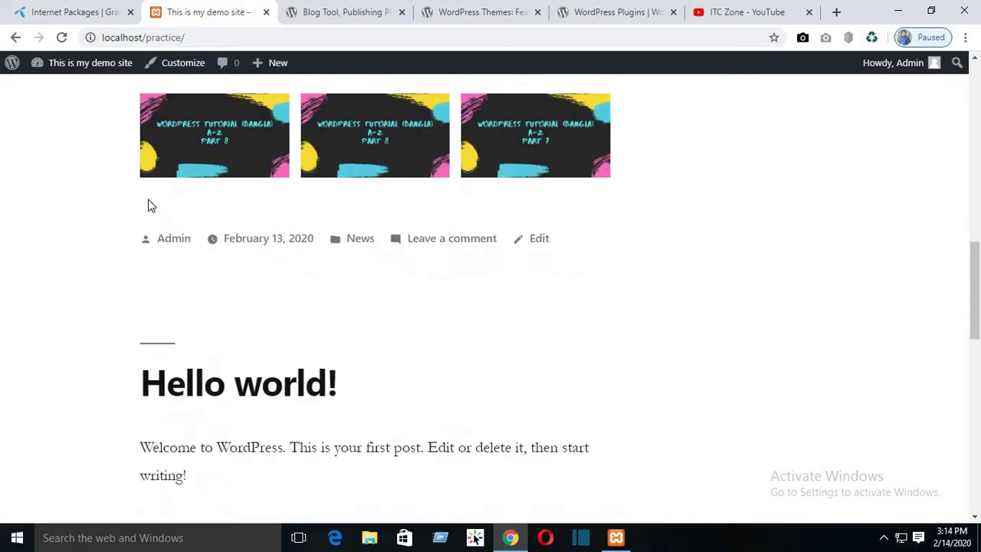
pyautogui.scroll(15, 151, 205)
pyautogui.scroll(-10, 151, 205)
pyautogui.scroll(6, 151, 206)
pyautogui.scroll(3, 151, 206)
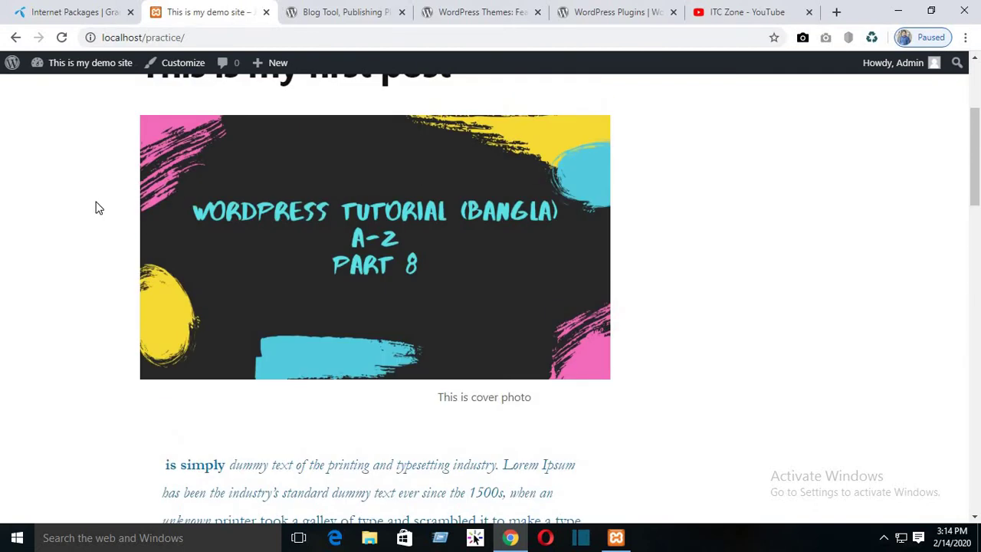
pyautogui.scroll(3, 98, 208)
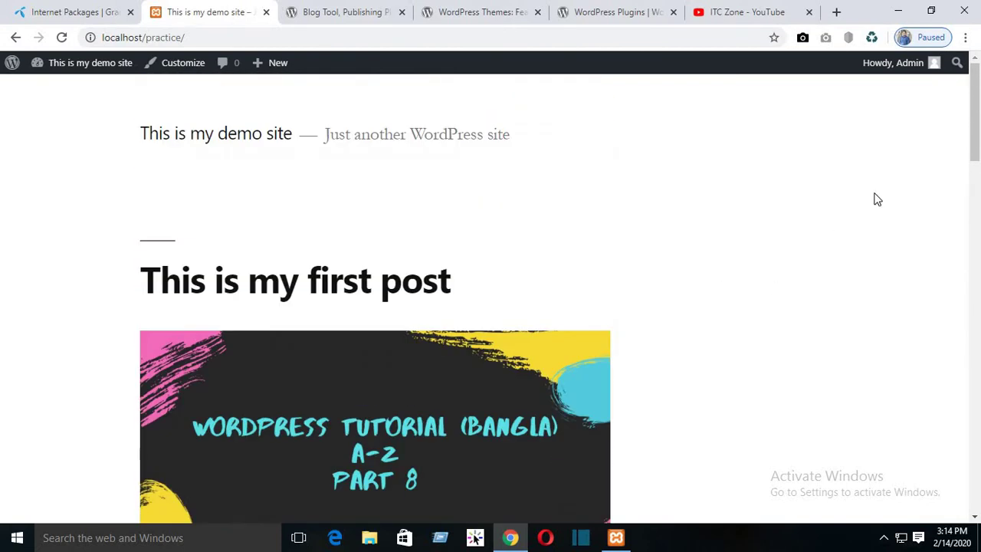
pyautogui.moveTo(977, 186); pyautogui.dragTo(967, 113)
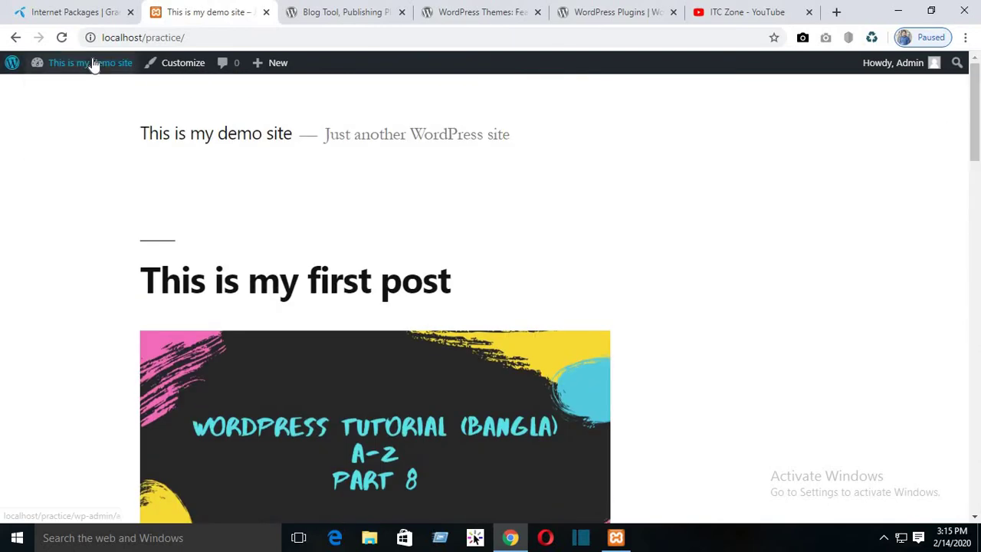
# Return to the installed themes and activate the Twenty Sixteen theme
pyautogui.moveTo(92, 64)
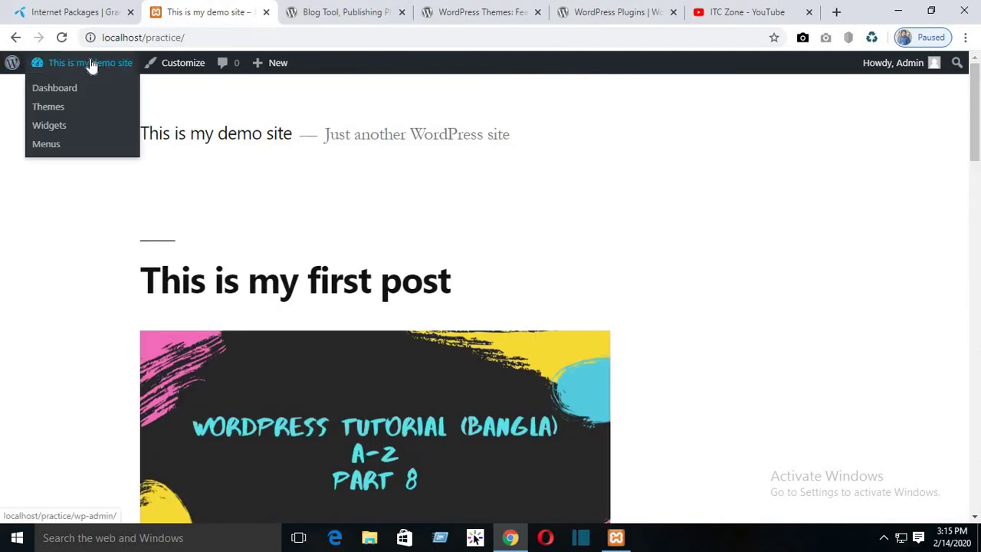
pyautogui.click(68, 105)
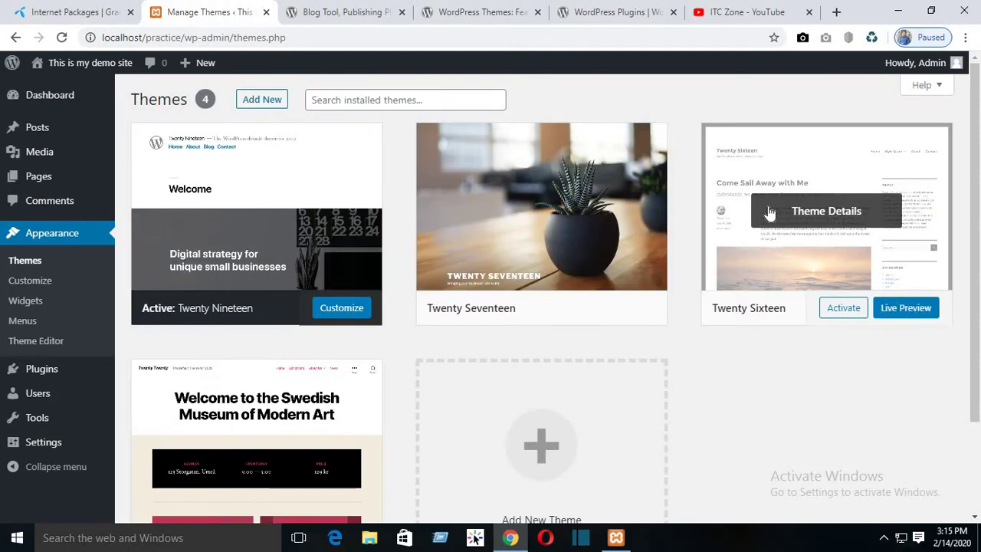
pyautogui.click(844, 307)
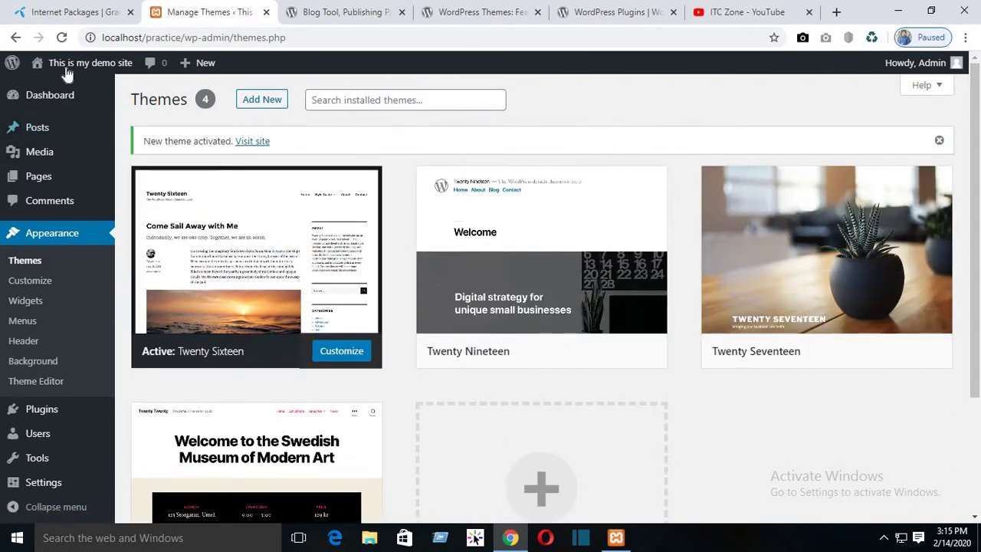
# Visit the site's front end and examine the posts and sidebar in the Twenty Sixteen design
pyautogui.click(70, 89)
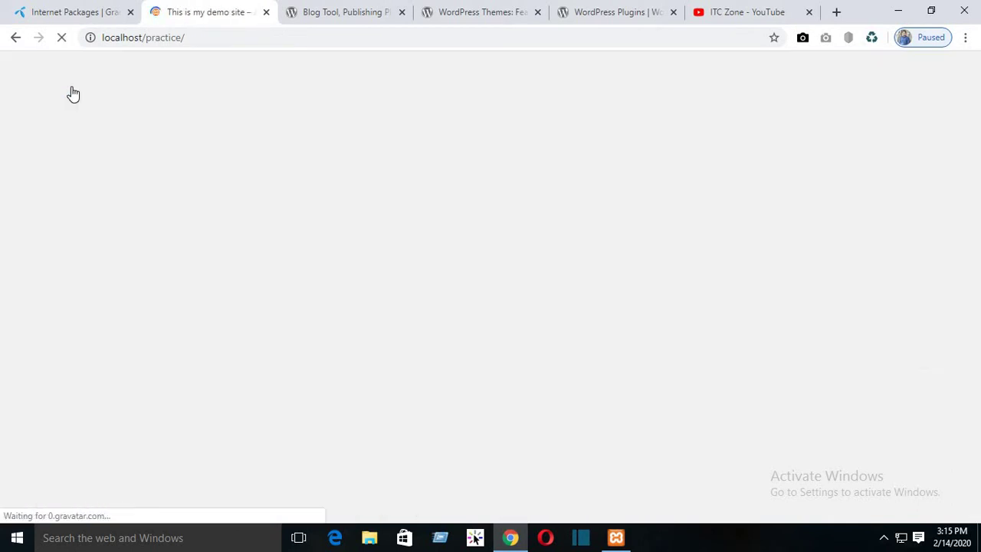
pyautogui.scroll(-8, 308, 175)
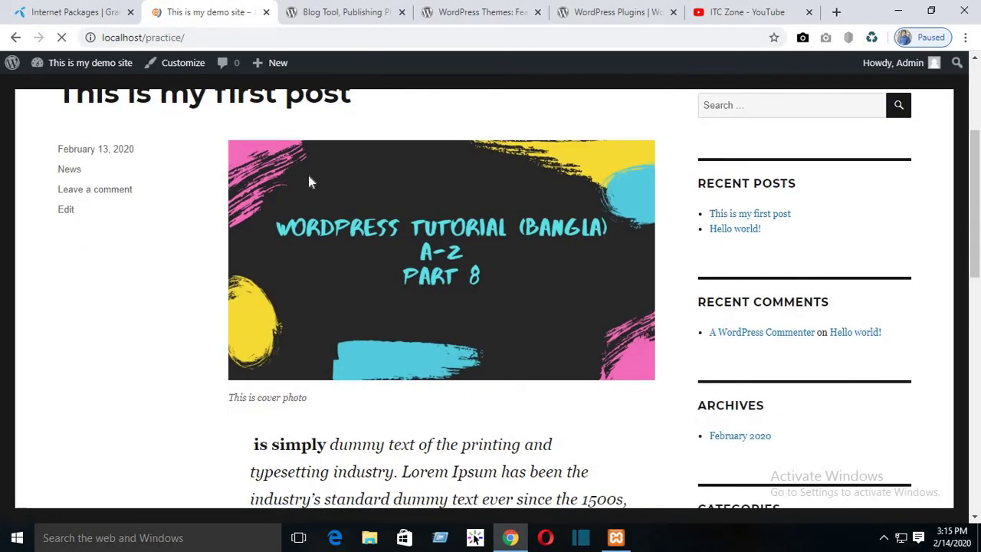
pyautogui.scroll(10, 308, 175)
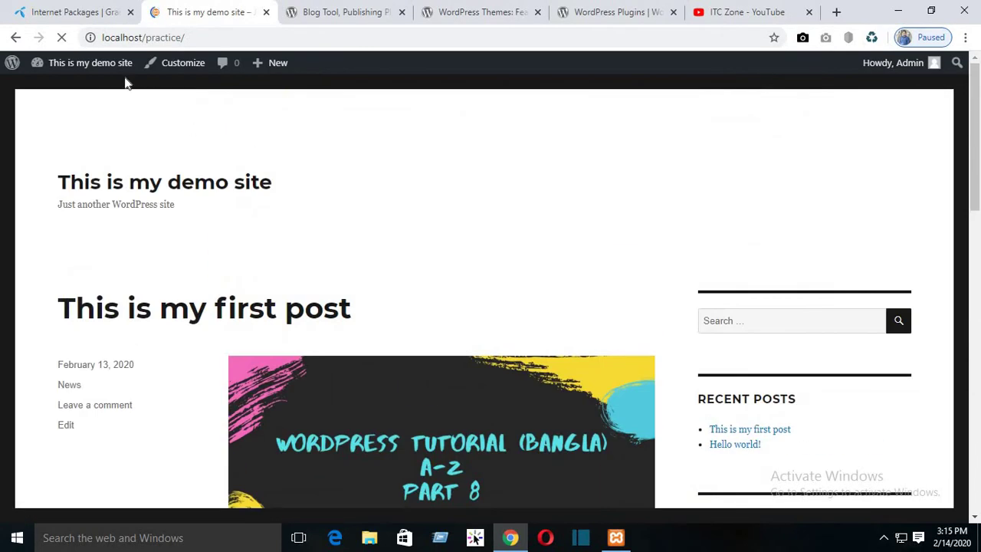
pyautogui.scroll(-10, 330, 241)
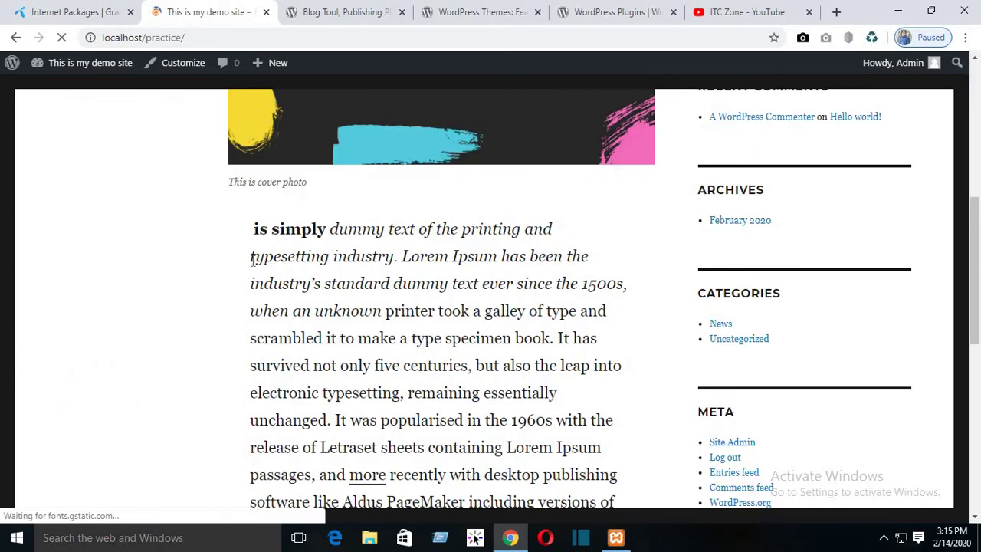
pyautogui.scroll(-4, 238, 272)
pyautogui.scroll(14, 235, 265)
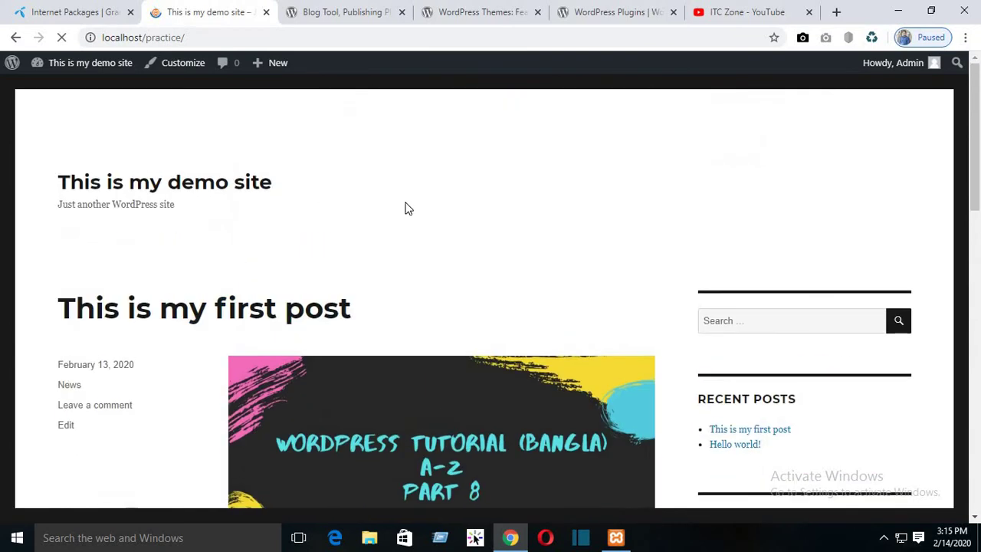
pyautogui.scroll(-14, 174, 278)
pyautogui.scroll(14, 176, 279)
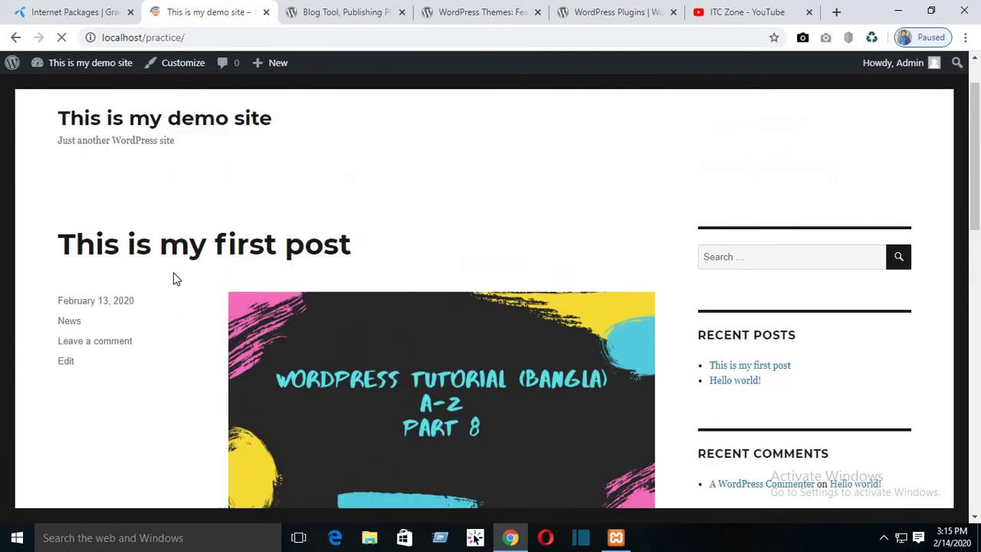
# Return to the installed themes and open a live preview of Twenty Nineteen without activating it
pyautogui.moveTo(66, 70)
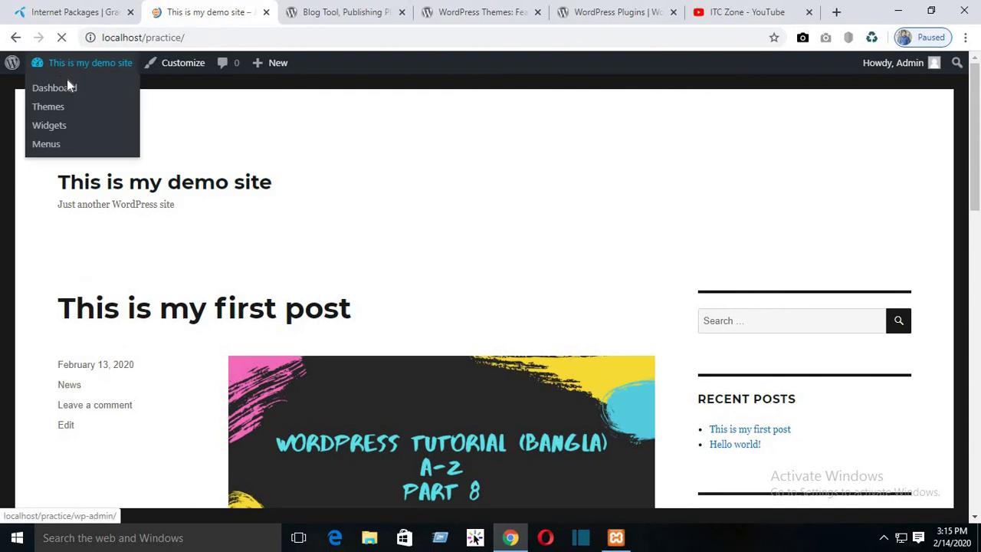
pyautogui.click(68, 107)
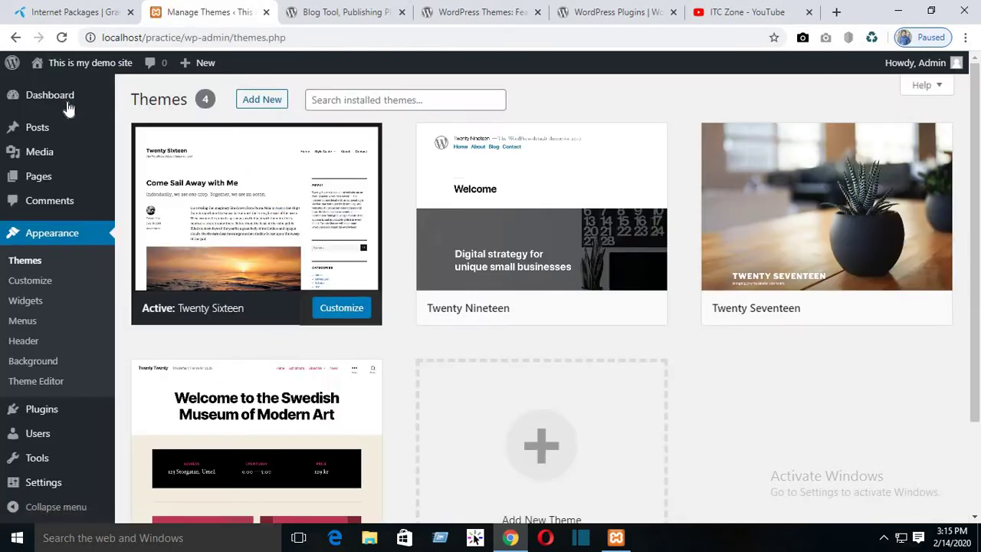
pyautogui.moveTo(542, 209)
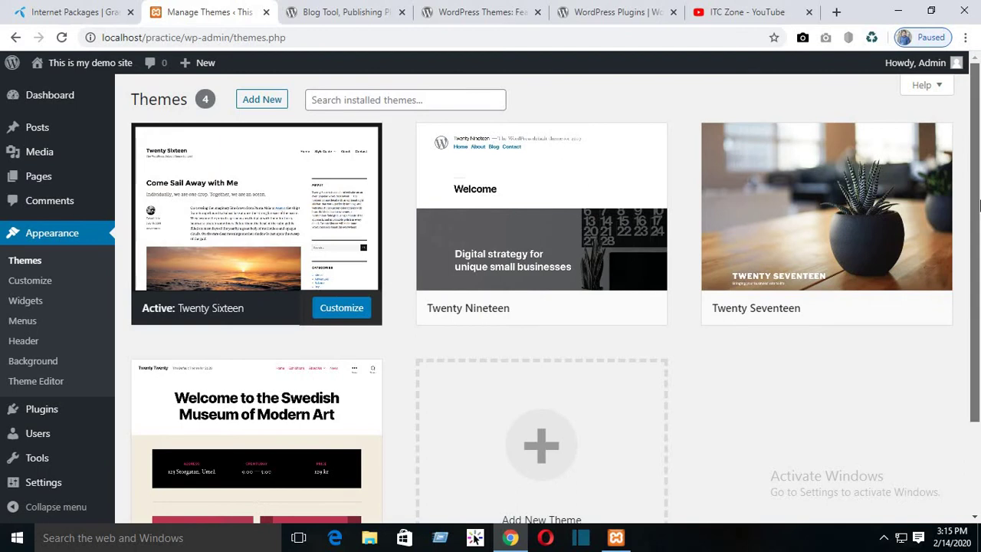
pyautogui.scroll(-1, 668, 208)
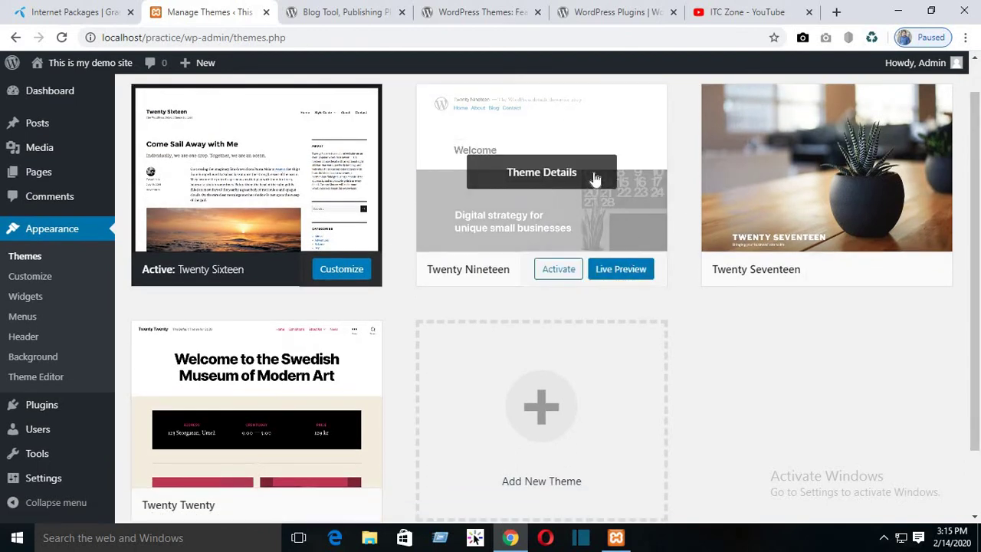
pyautogui.click(624, 269)
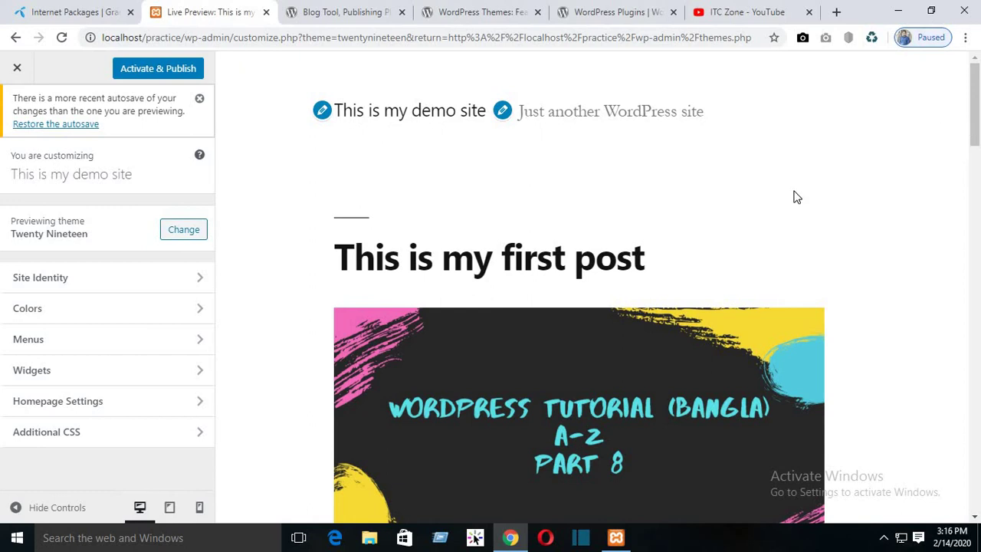
# Look through the homepage in the Twenty Nineteen live preview, then go back to the installed themes
pyautogui.scroll(-10, 795, 197)
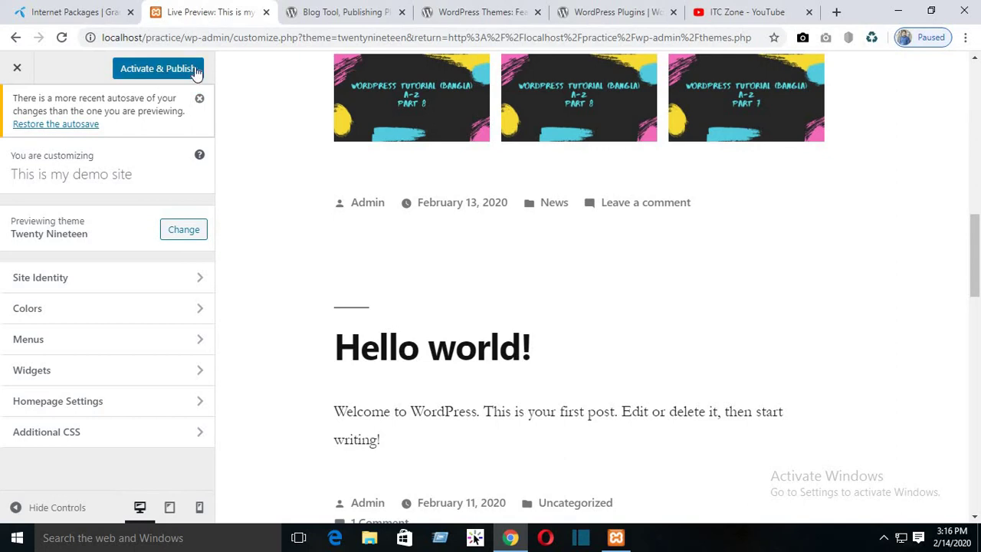
pyautogui.scroll(5, 298, 217)
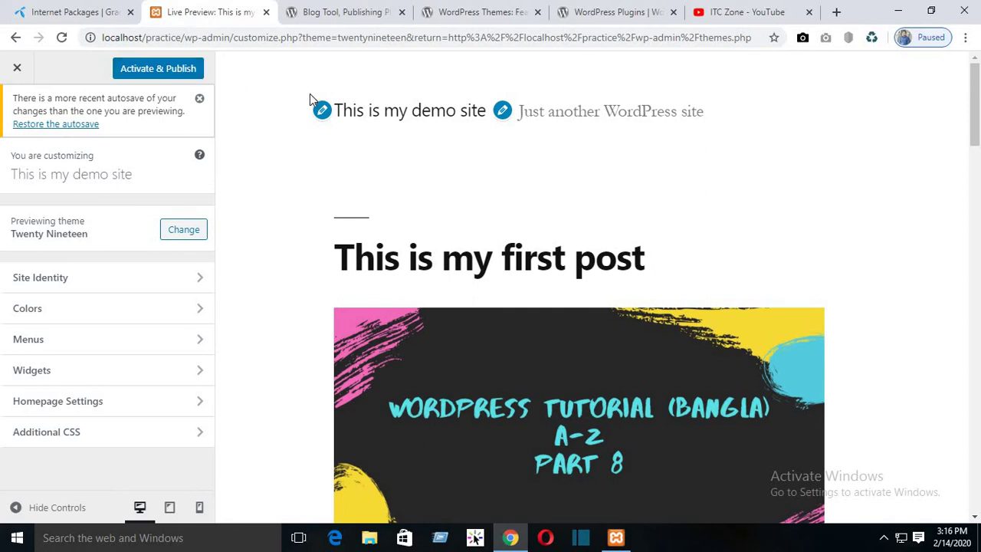
pyautogui.scroll(-5, 311, 164)
pyautogui.scroll(5, 310, 164)
pyautogui.scroll(-15, 939, 216)
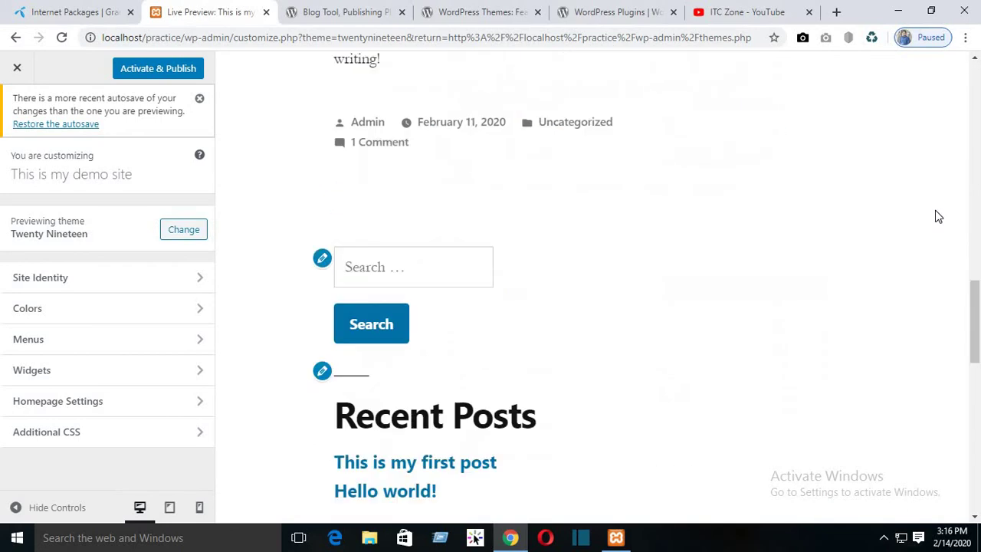
pyautogui.scroll(15, 938, 216)
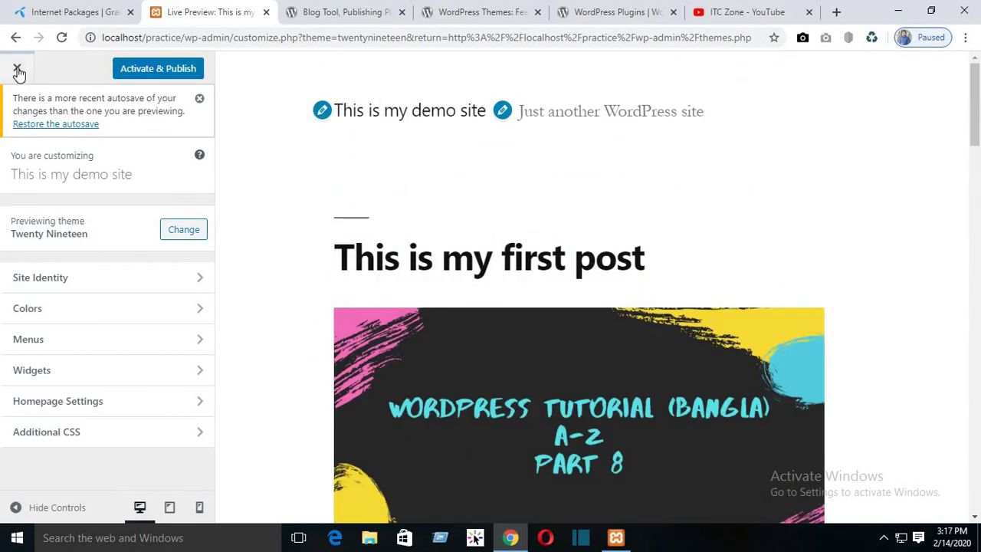
pyautogui.click(16, 40)
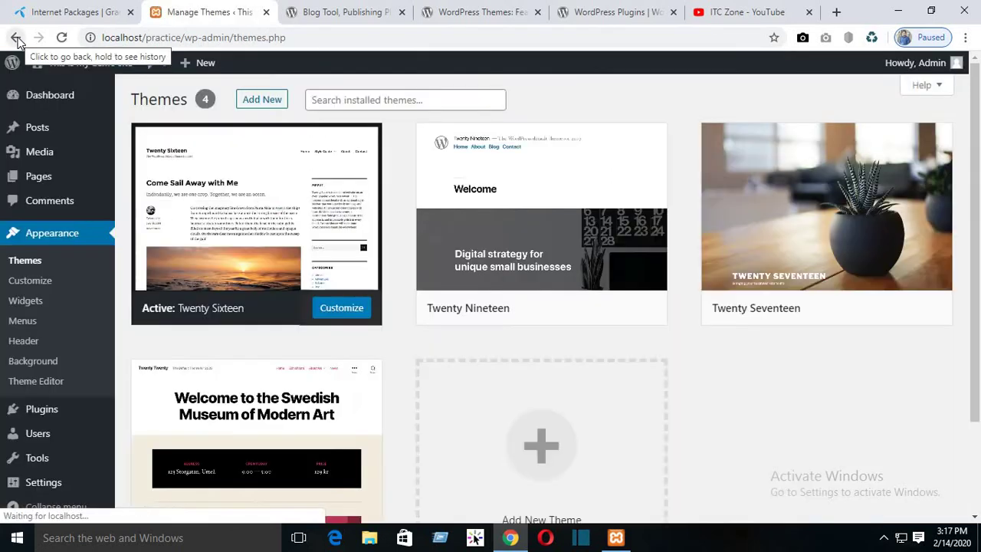
# Open the details of the Twenty Nineteen theme and delete it from the site
pyautogui.moveTo(541, 192)
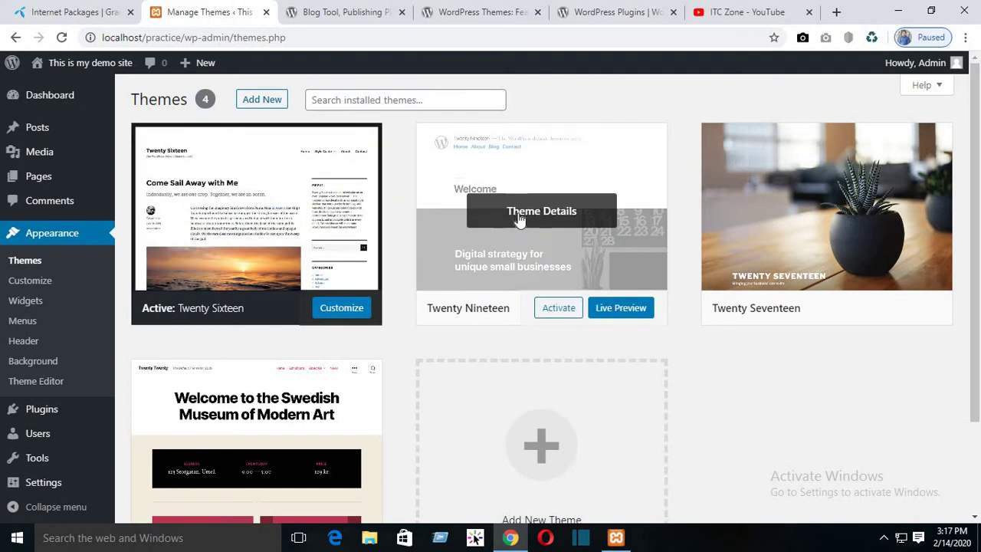
pyautogui.click(529, 213)
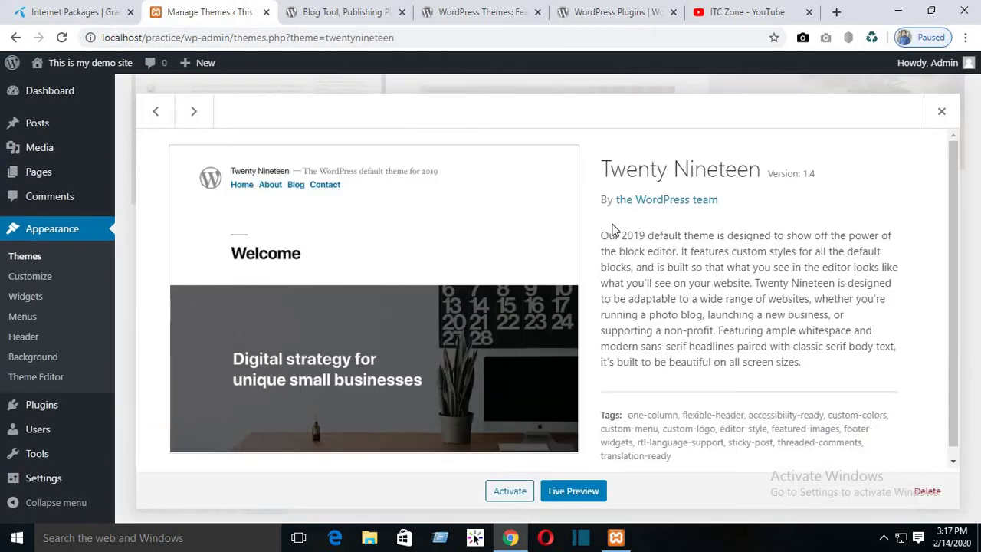
pyautogui.click(929, 490)
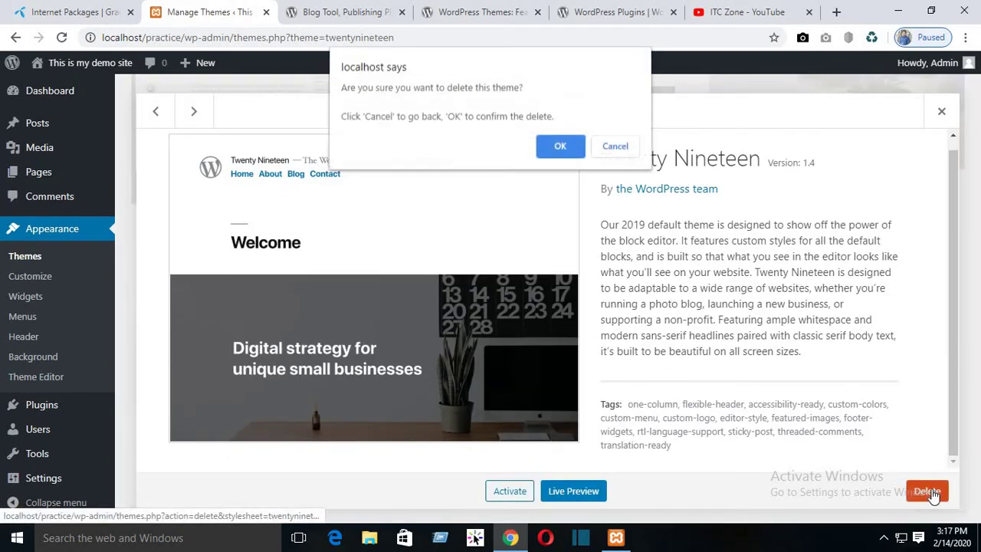
pyautogui.click(558, 156)
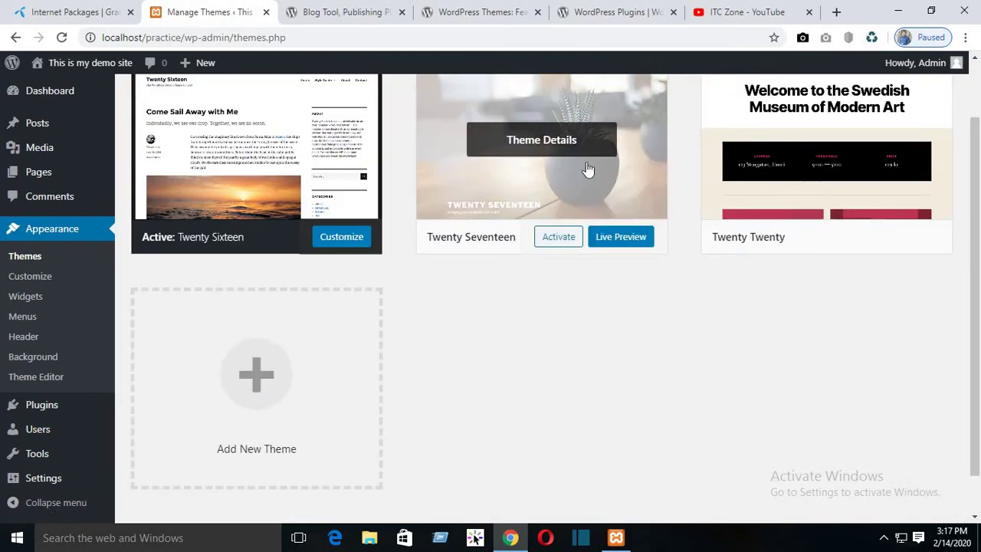
# Open the details of the Twenty Seventeen theme and delete it from the site
pyautogui.click(547, 136)
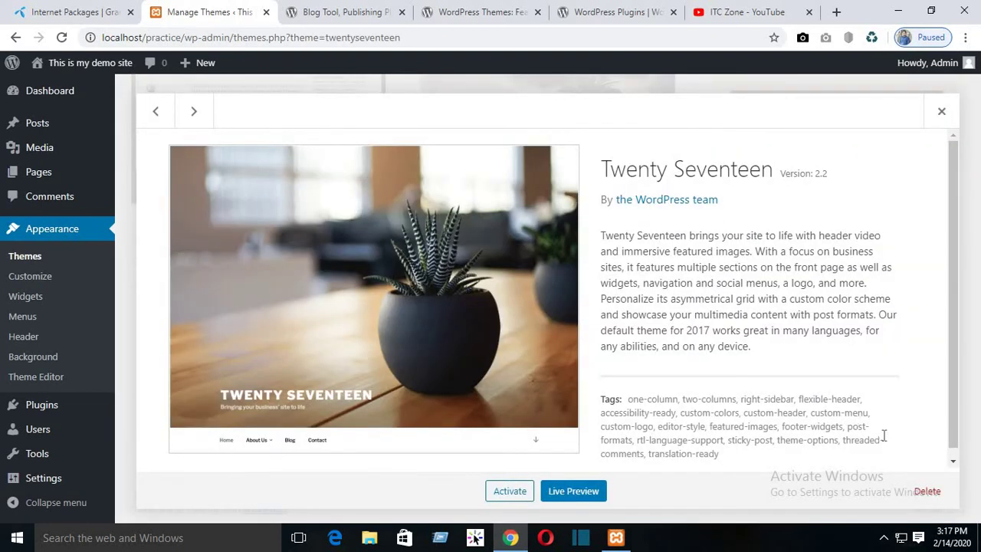
pyautogui.click(929, 492)
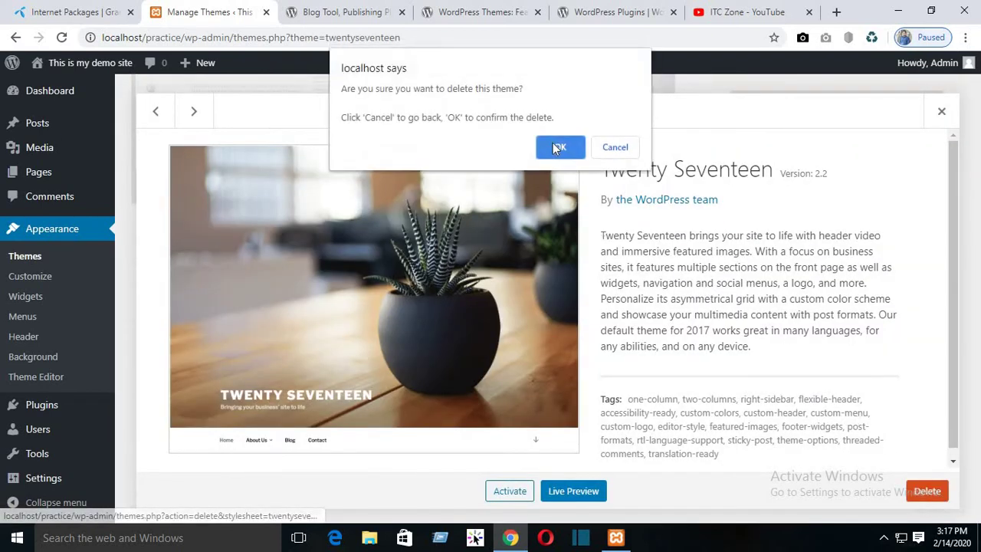
pyautogui.click(559, 148)
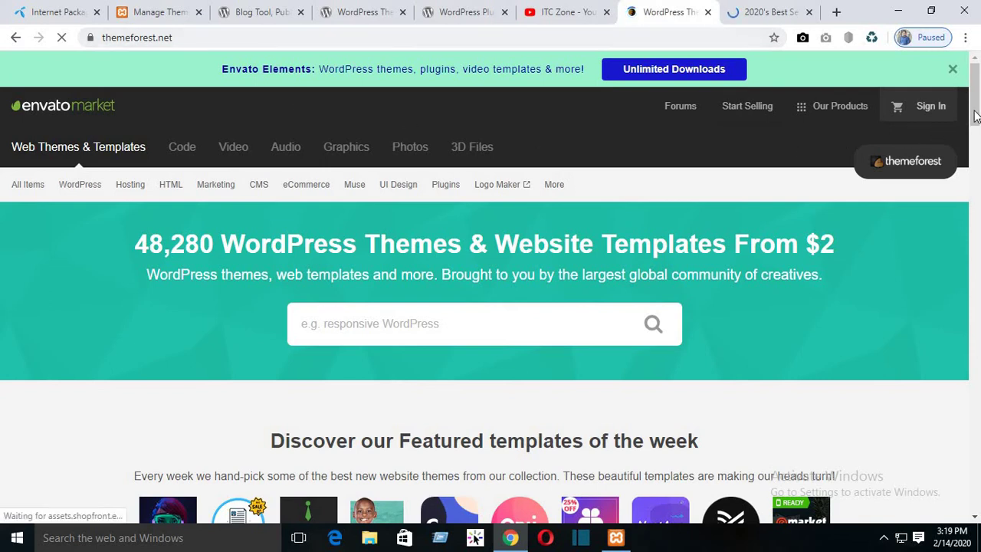
# Look over the ThemeForest homepage, then browse the listing of 2020's best selling WordPress themes
pyautogui.moveTo(976, 115); pyautogui.dragTo(975, 76)
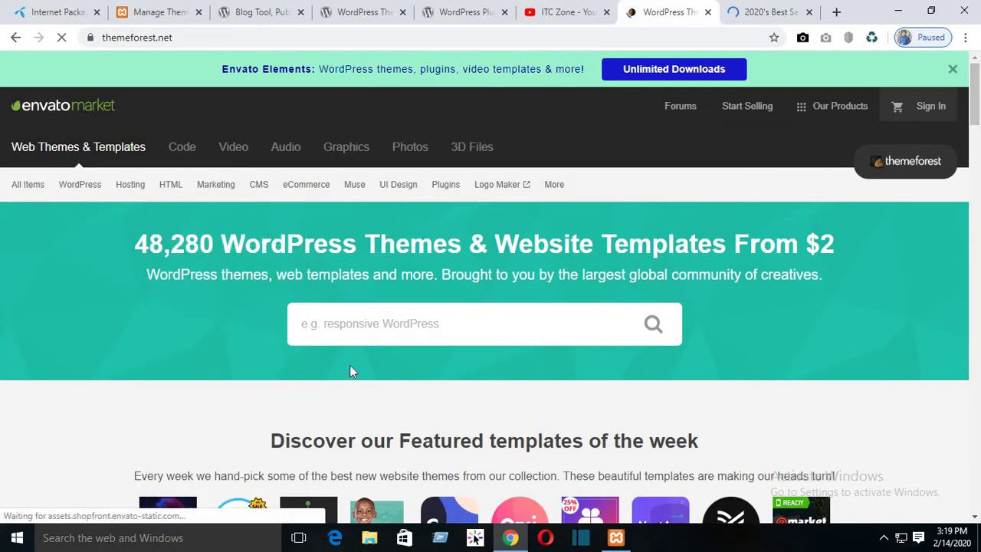
pyautogui.moveTo(80, 188)
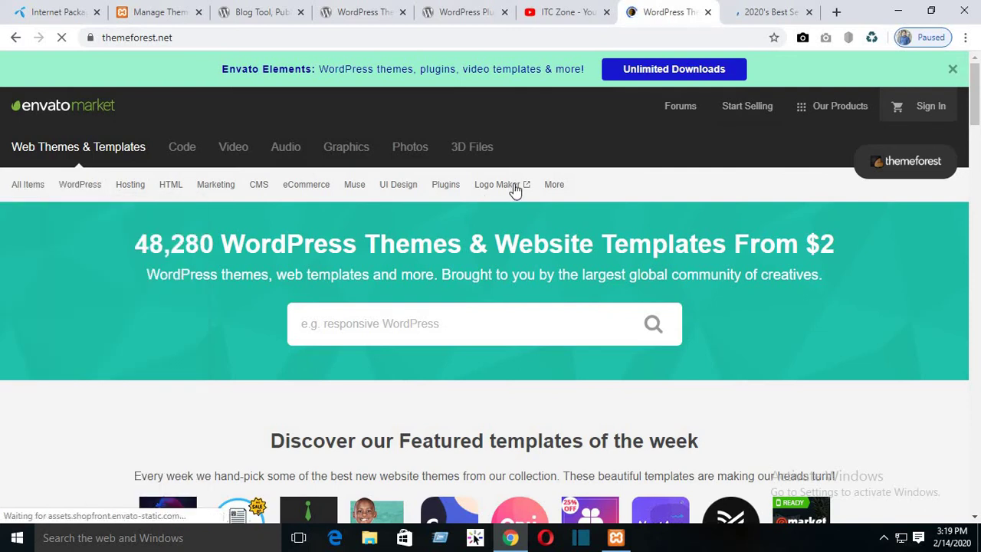
pyautogui.click(750, 14)
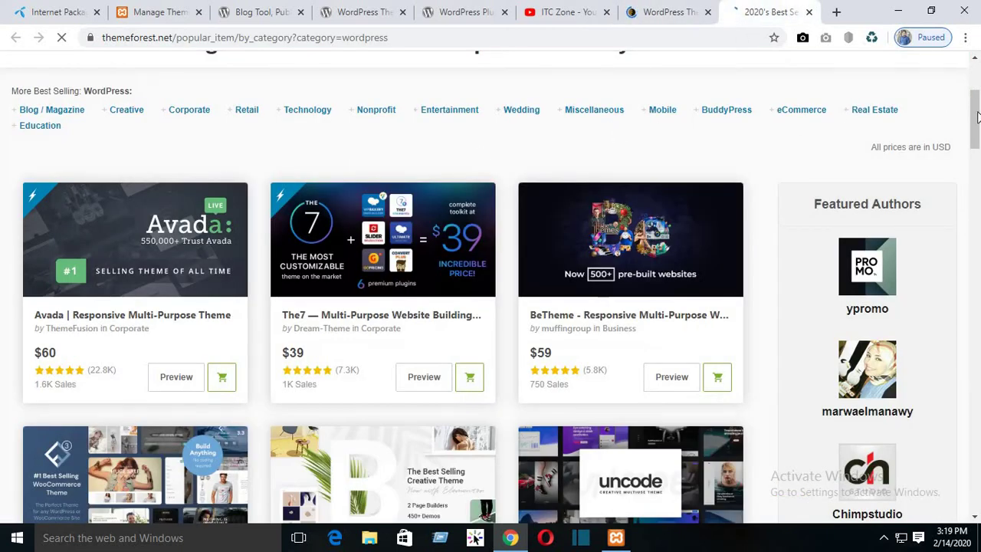
pyautogui.moveTo(977, 116); pyautogui.dragTo(978, 184)
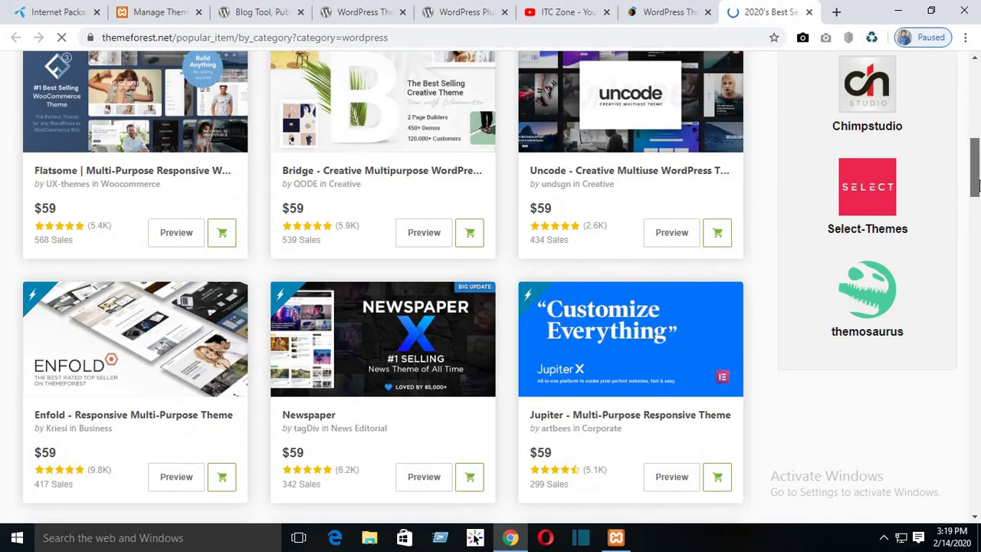
pyautogui.scroll(3, 377, 158)
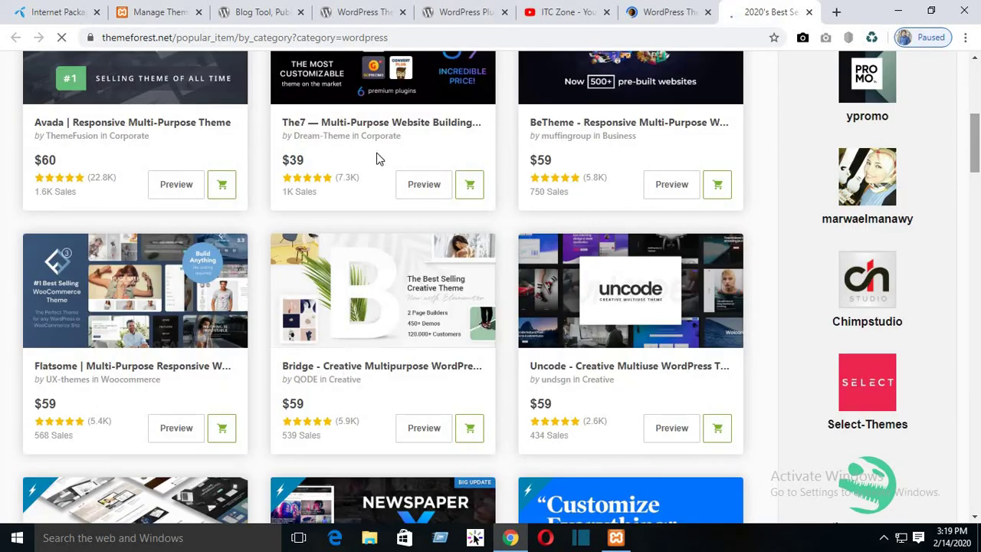
# Check the price and sales figure of the Avada theme in the best sellers listing, then switch to the WordPress.org homepage
pyautogui.doubleClick(58, 161)
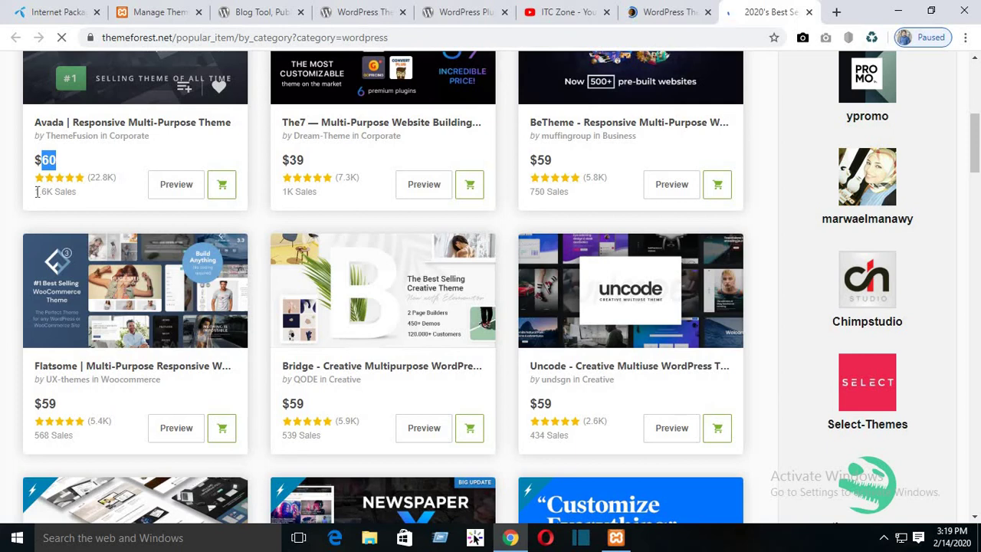
pyautogui.doubleClick(38, 191)
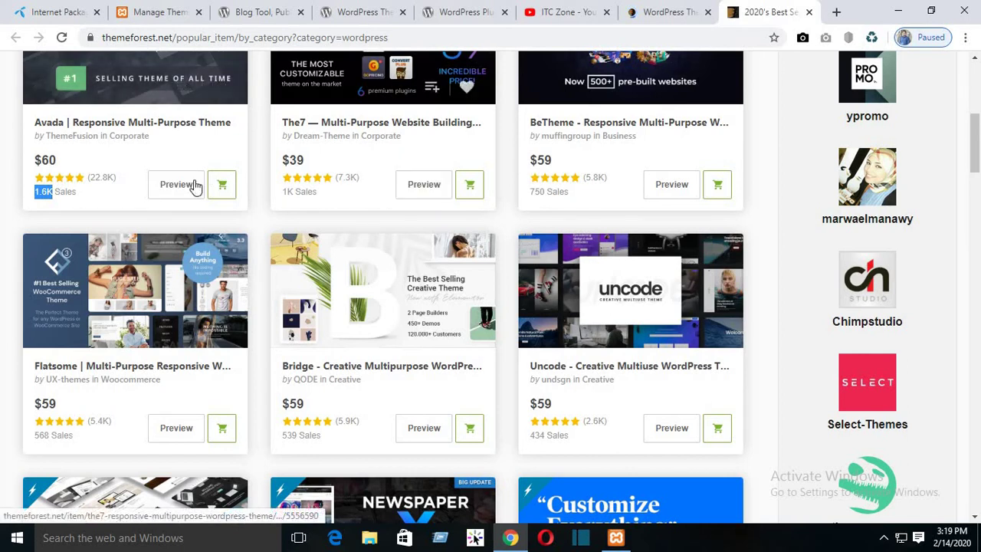
pyautogui.scroll(3, 131, 179)
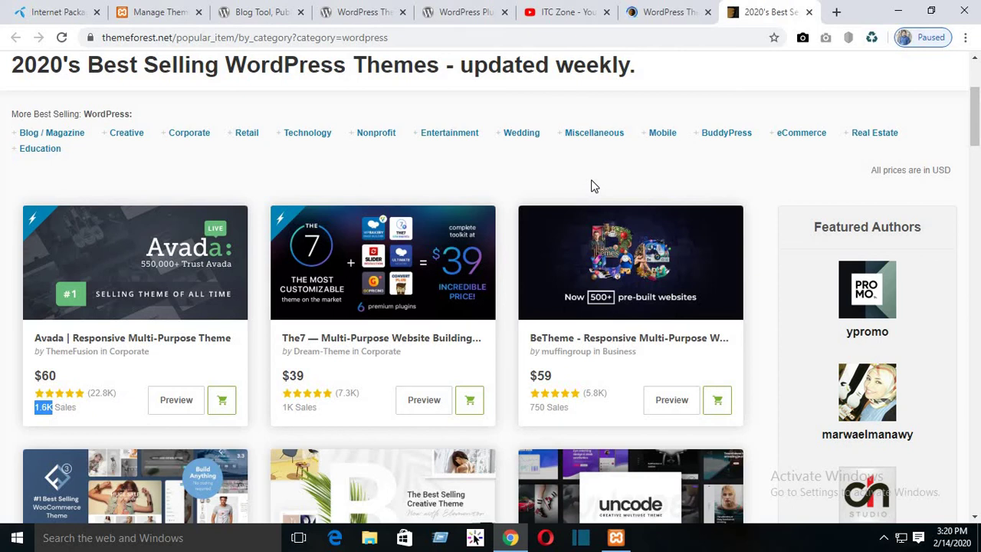
pyautogui.scroll(3, 591, 186)
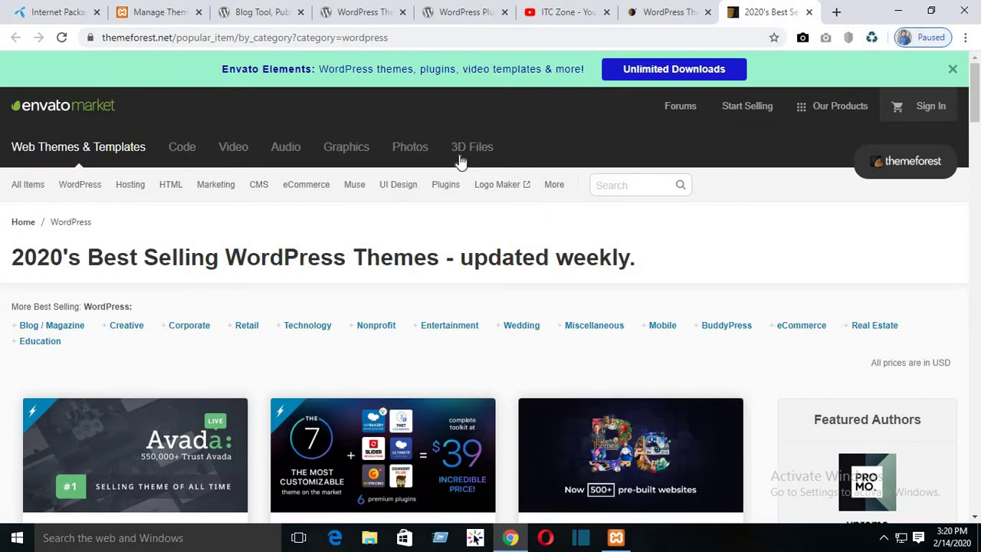
pyautogui.click(253, 12)
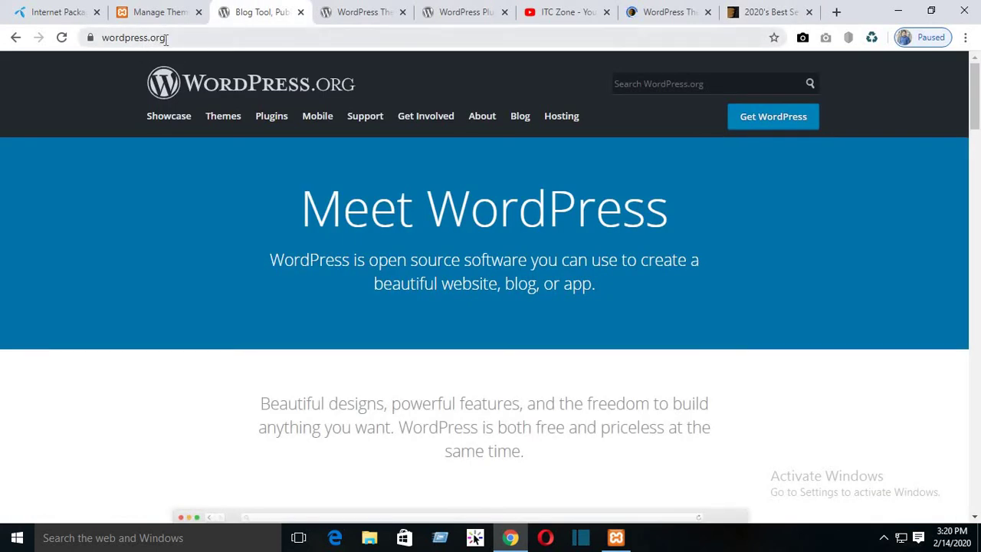